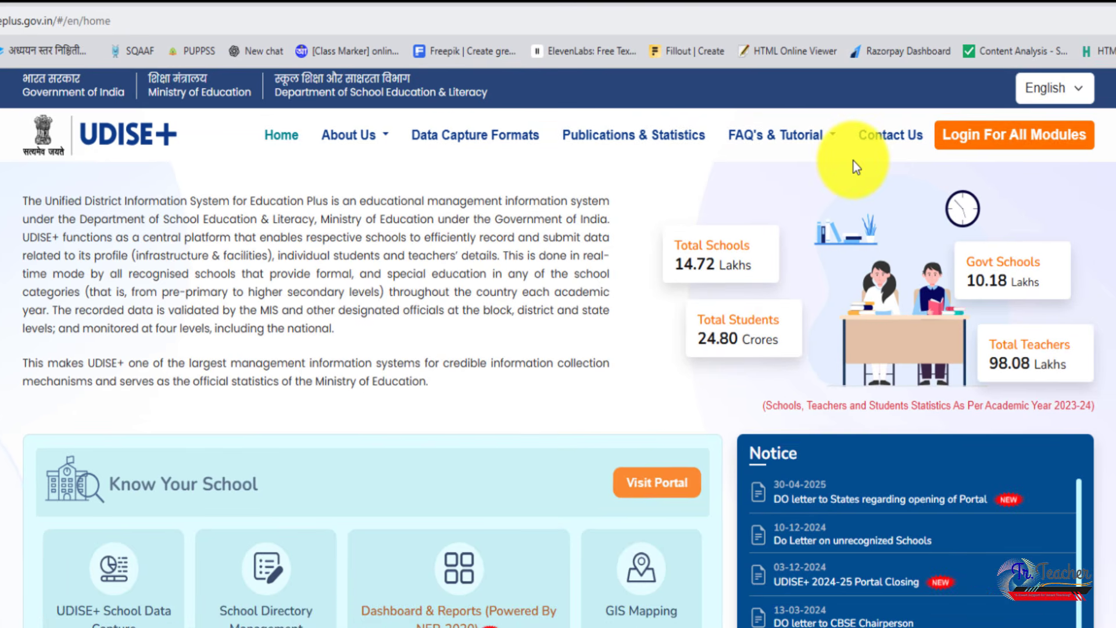
# Open the login page for all modules and choose MAHARASHTRA as the state for login
pyautogui.click(1021, 150)
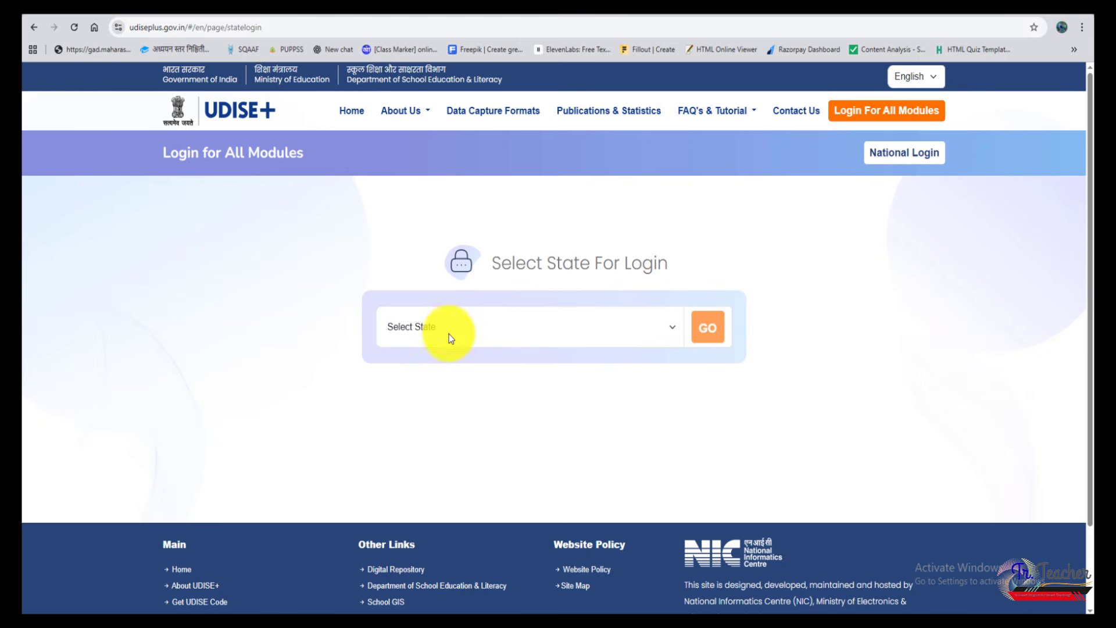
pyautogui.click(448, 330)
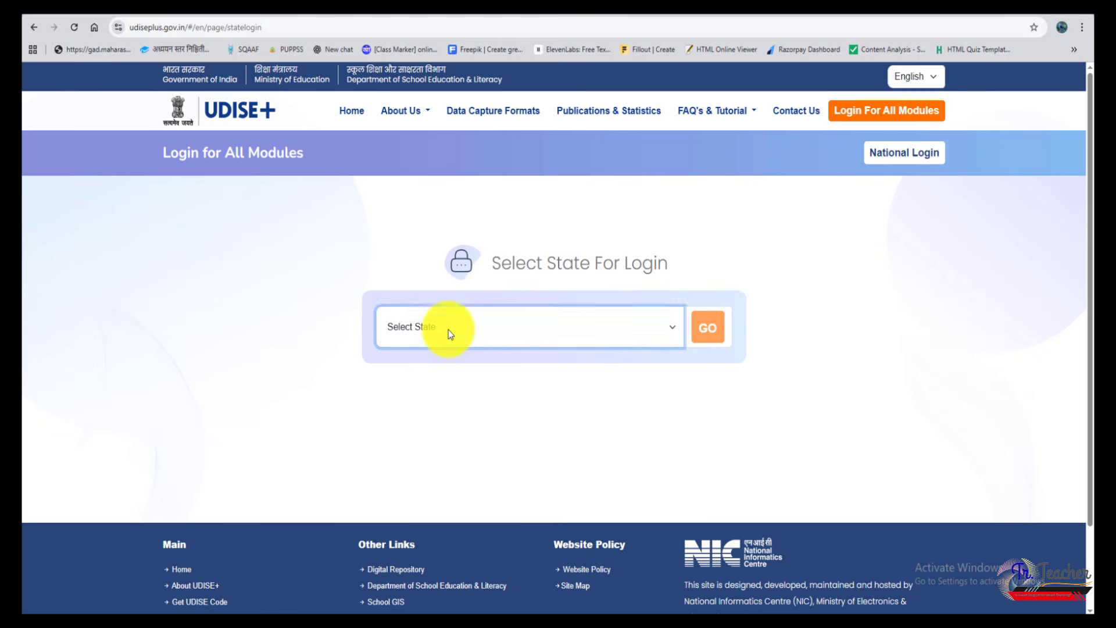
pyautogui.scroll(-4, 445, 269)
pyautogui.scroll(-2, 442, 242)
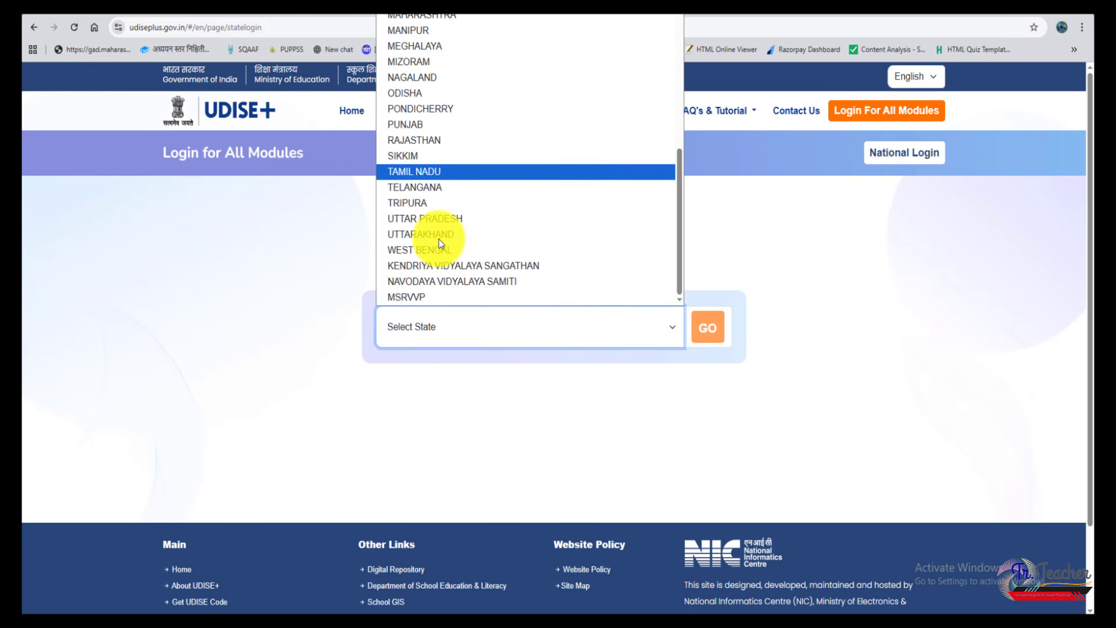
pyautogui.click(472, 17)
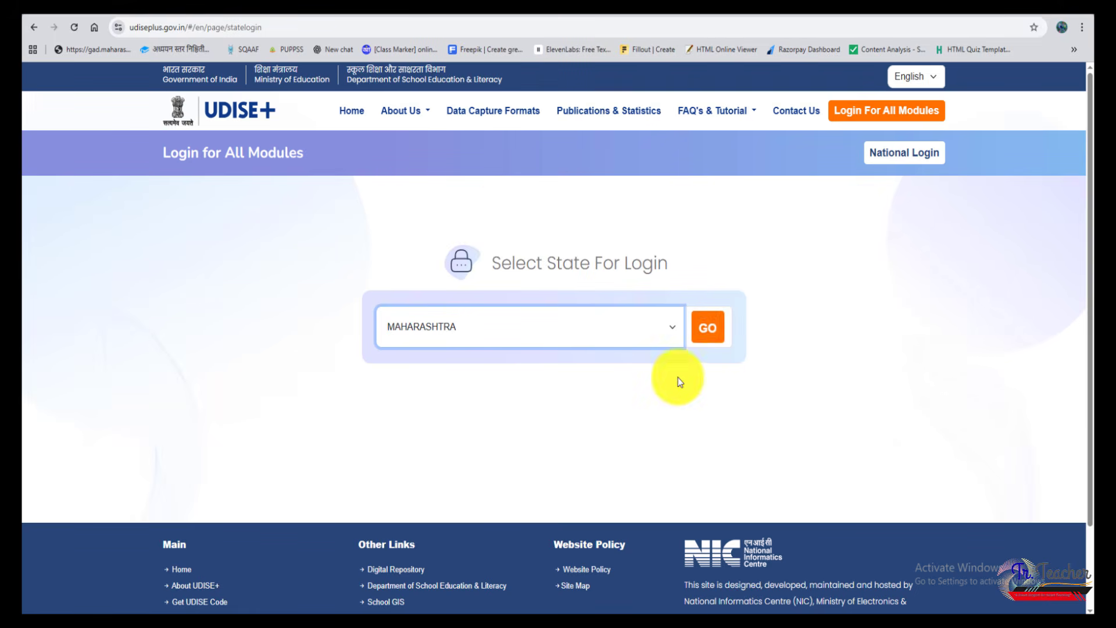
pyautogui.click(713, 334)
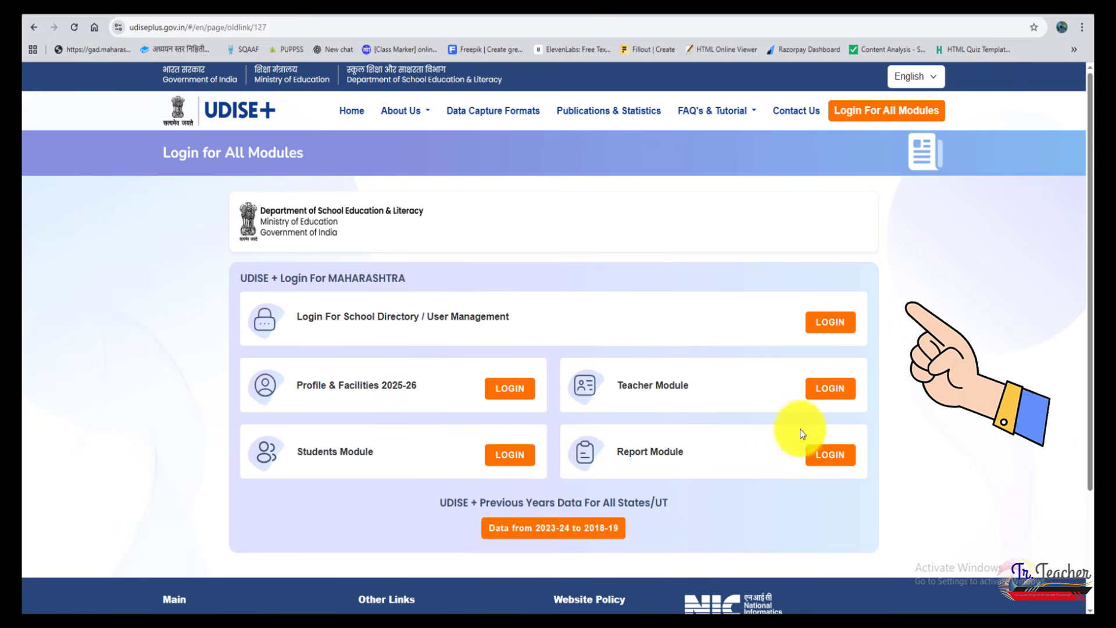
# Log in to the Teacher Module with the prefilled credentials, entering the displayed captcha code
pyautogui.click(839, 398)
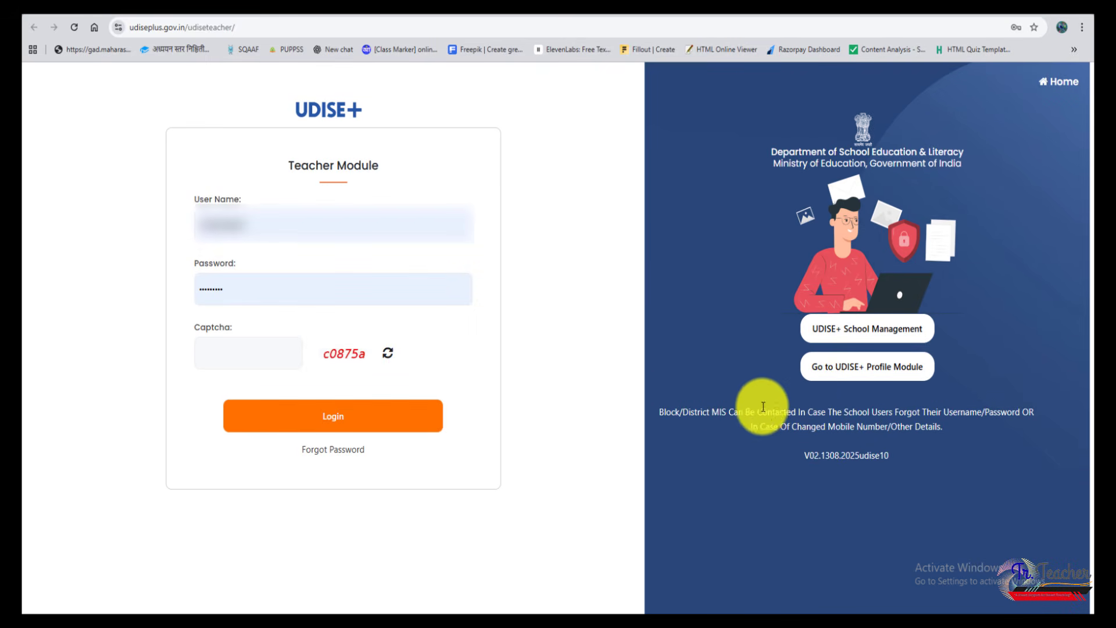
pyautogui.click(221, 352)
pyautogui.write('c0875a')
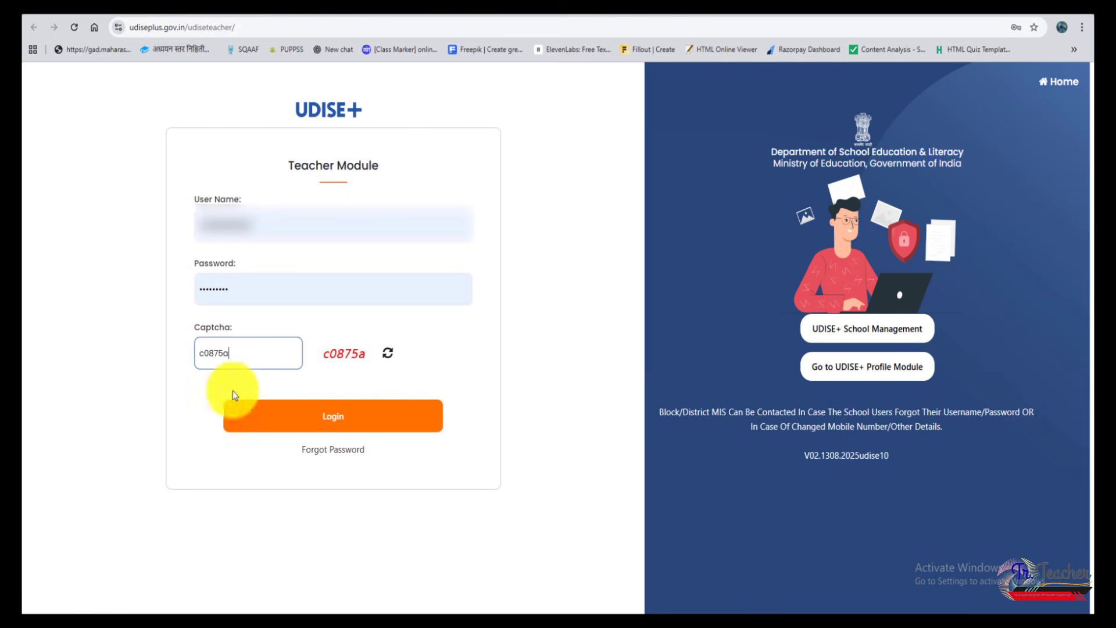
pyautogui.click(357, 422)
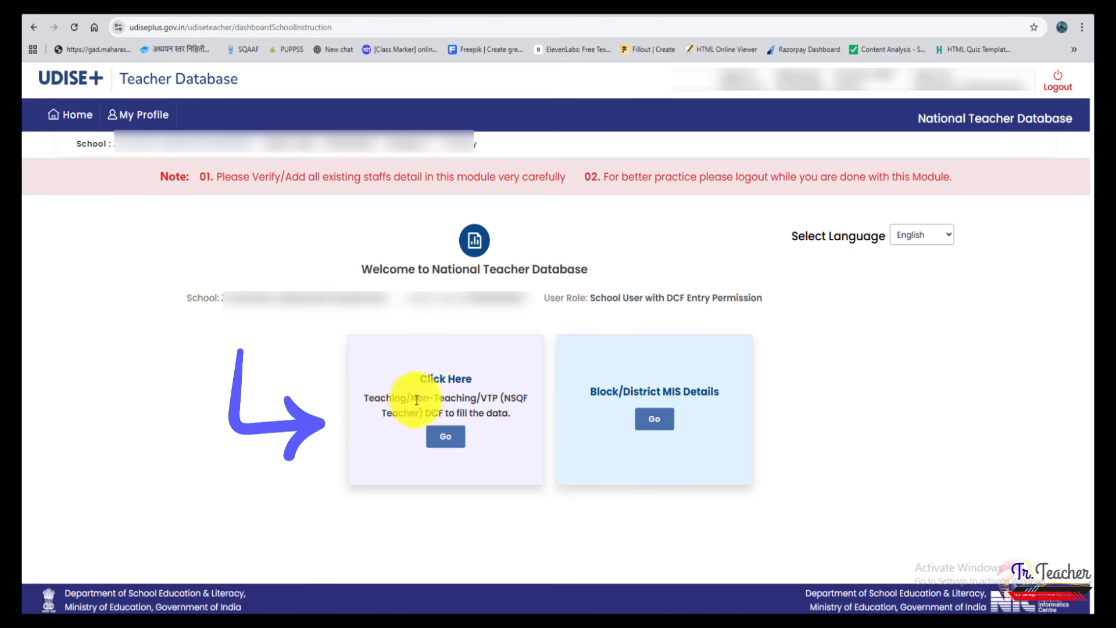
# Open the Teaching/Non-Teaching/VTP data form and display the list of total teaching staff in position
pyautogui.click(443, 442)
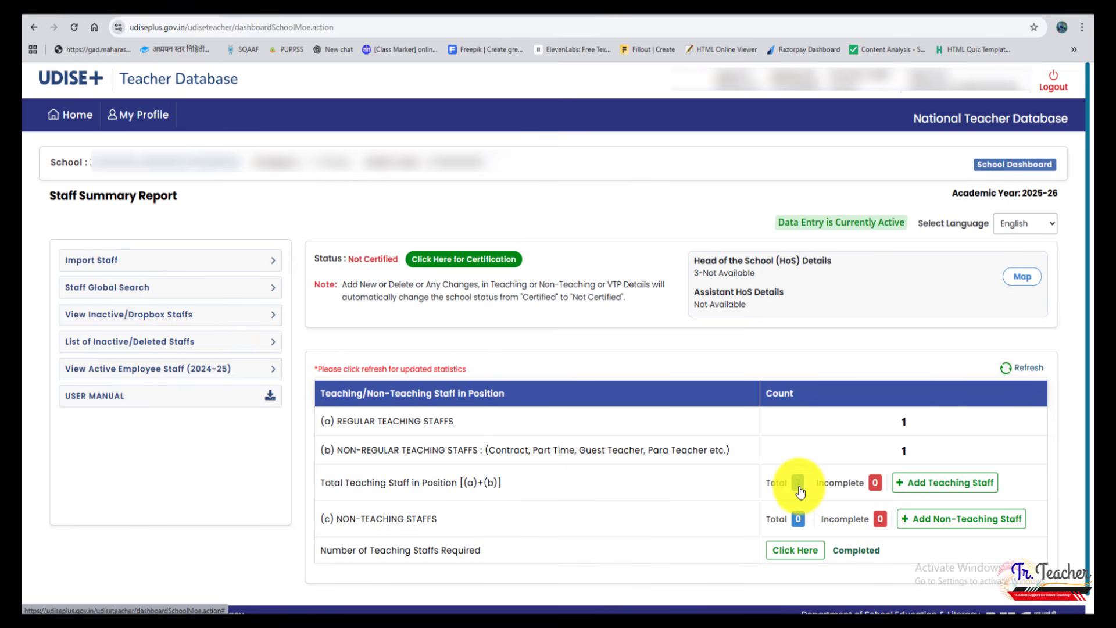
pyautogui.click(800, 488)
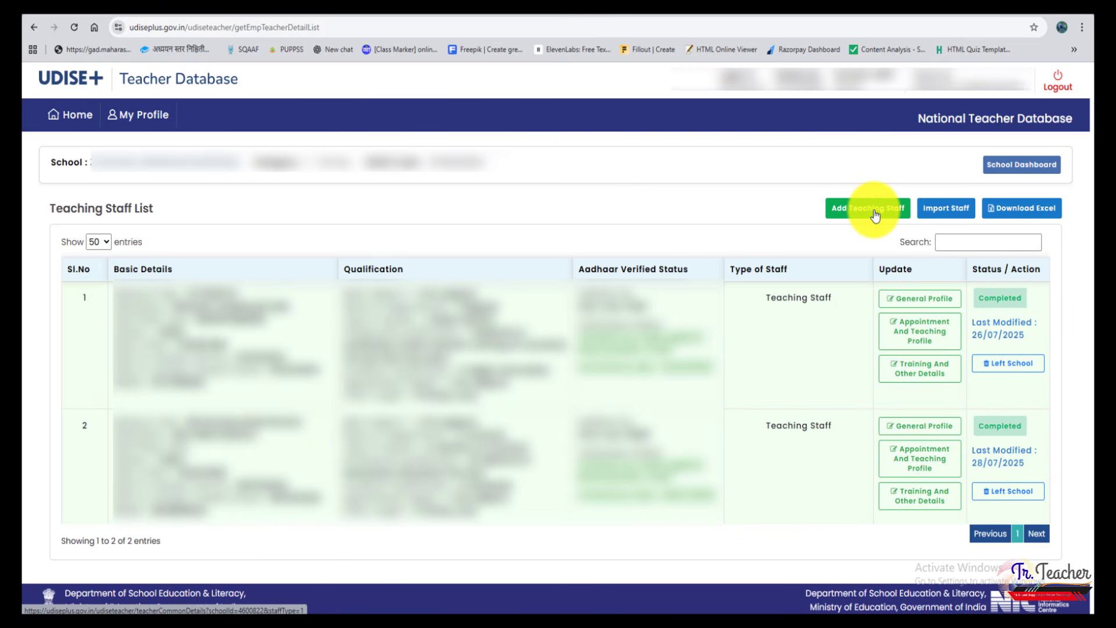
# Examine the Import Staff page and its Get National Code form, and return to the school dashboard
pyautogui.click(945, 215)
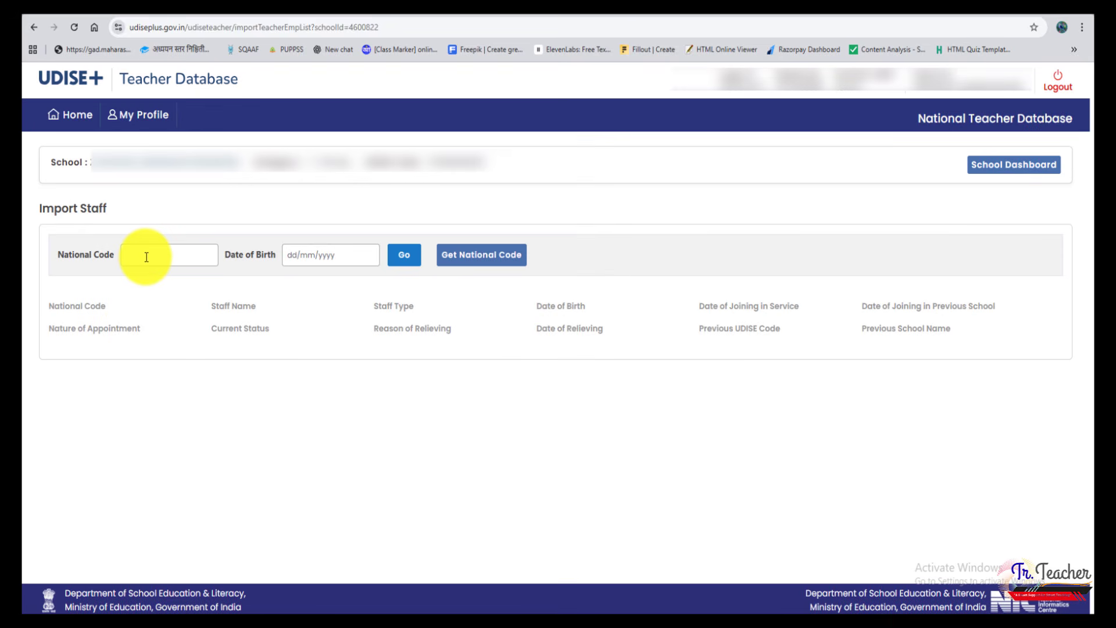
pyautogui.click(492, 256)
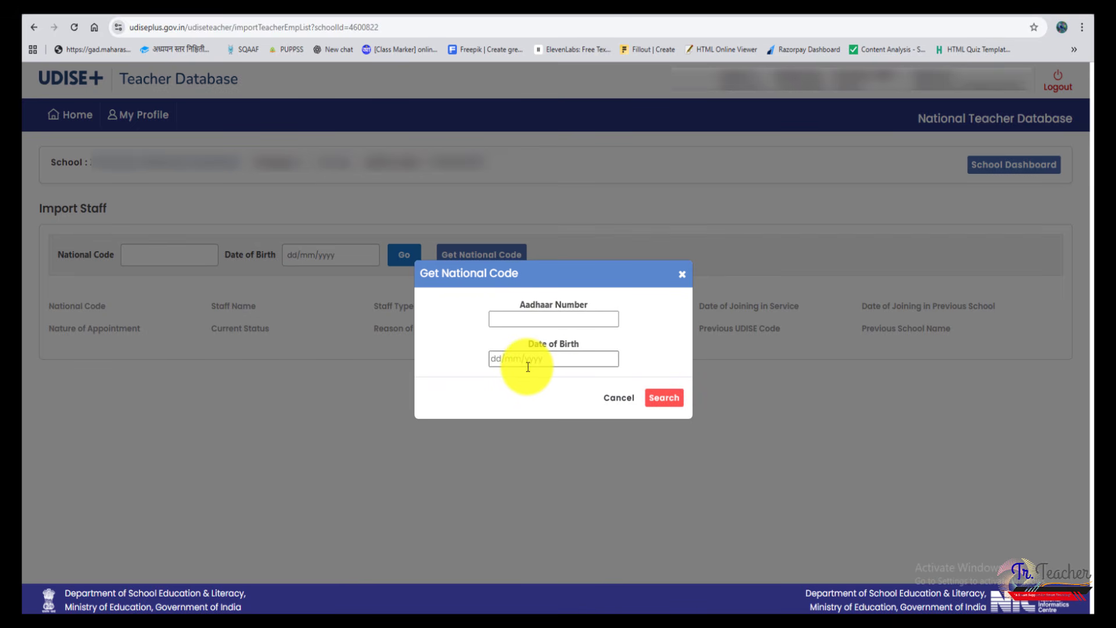
pyautogui.click(682, 273)
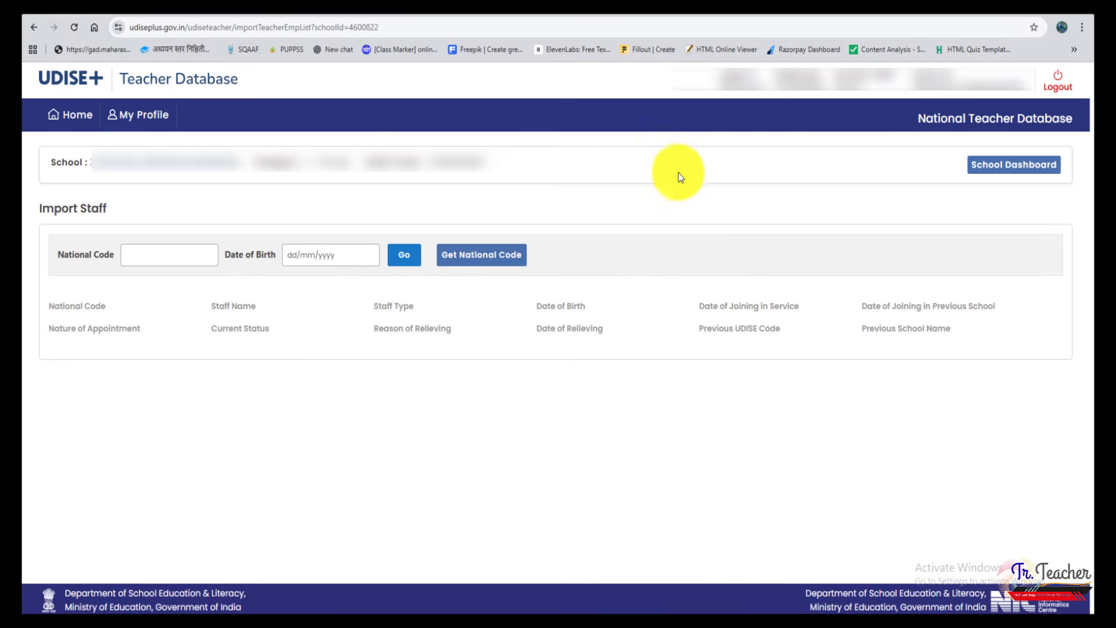
pyautogui.click(71, 114)
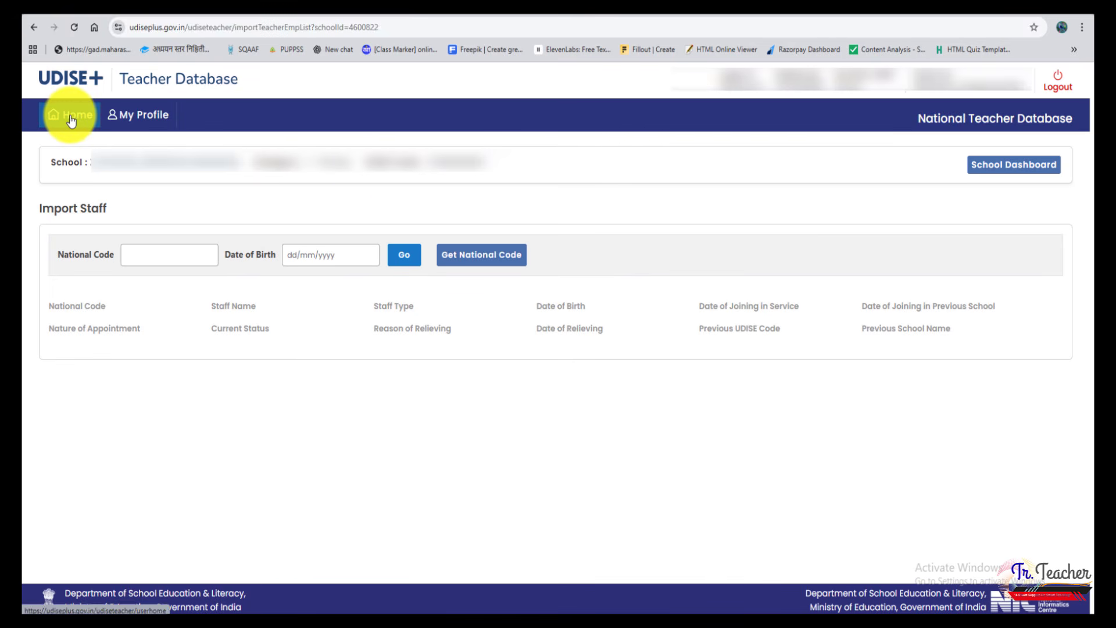
pyautogui.click(1023, 165)
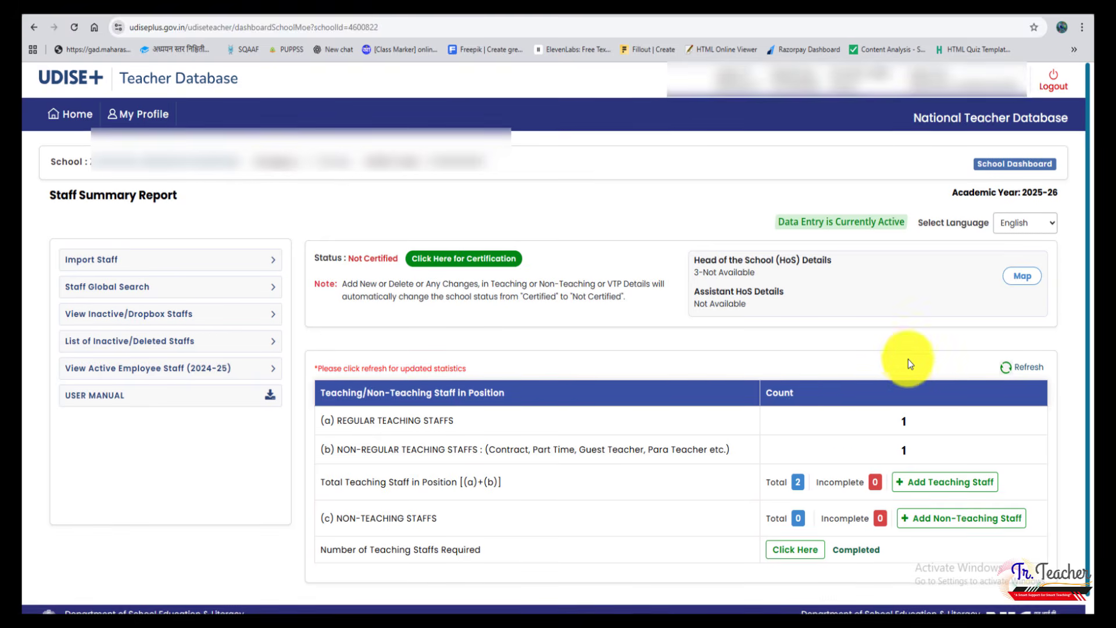
# Set the number of teaching staff required for Primary to 0 and save it
pyautogui.scroll(-1, 727, 455)
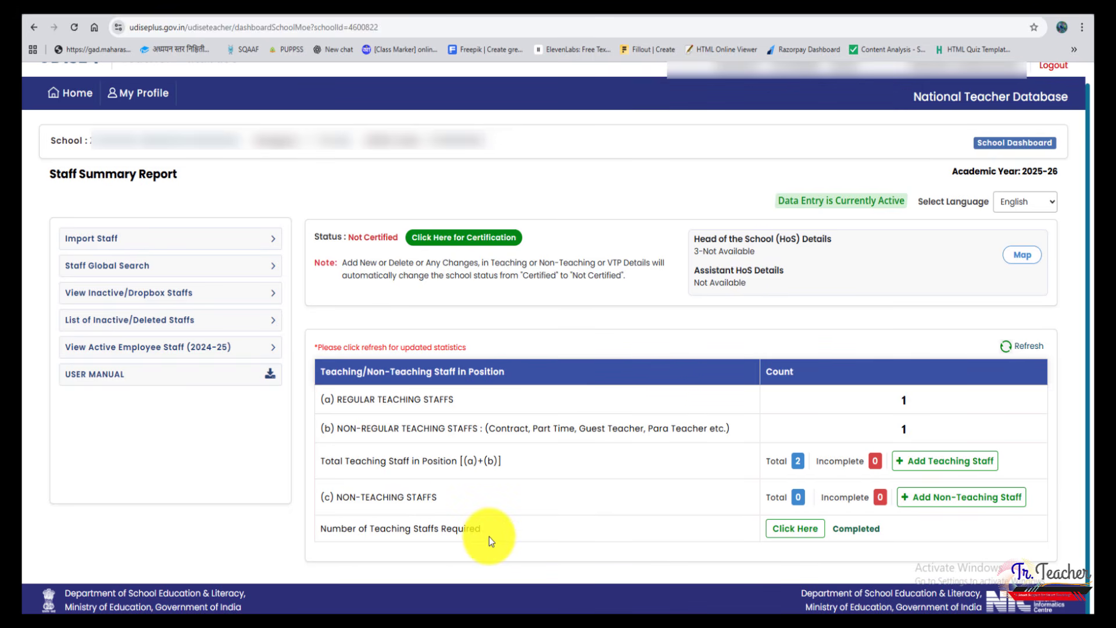
pyautogui.click(797, 535)
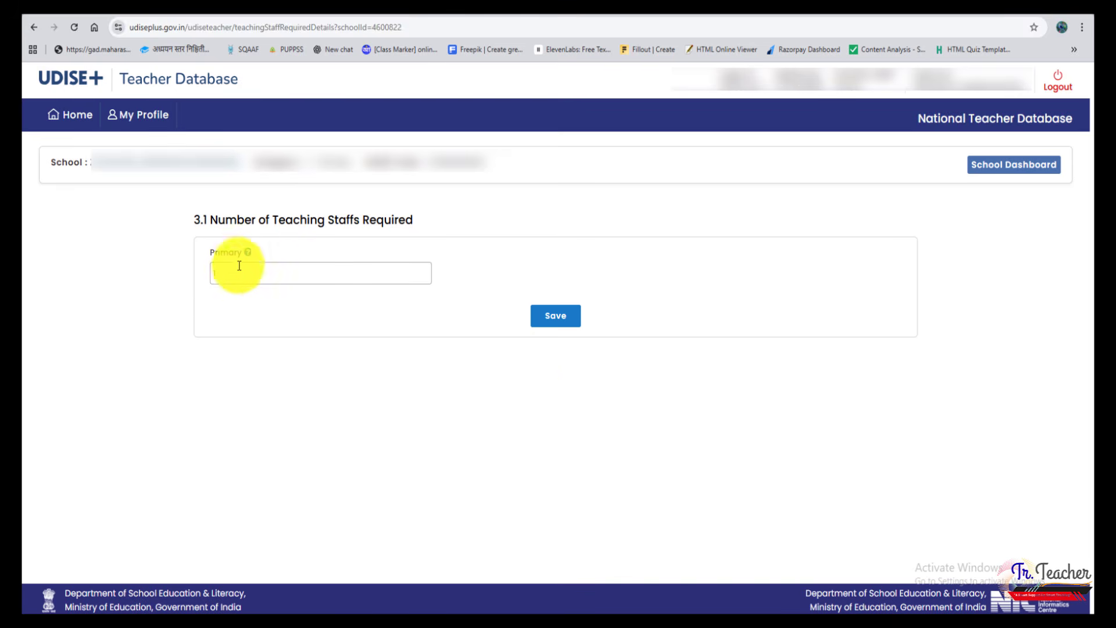
pyautogui.click(237, 272)
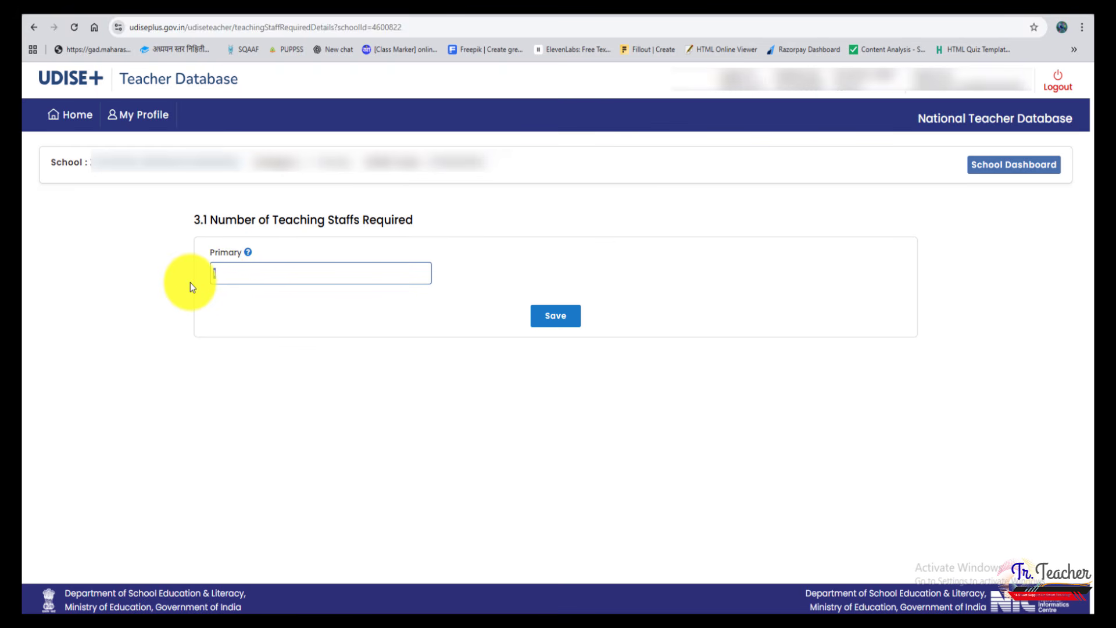
pyautogui.write('0')
pyautogui.click(544, 322)
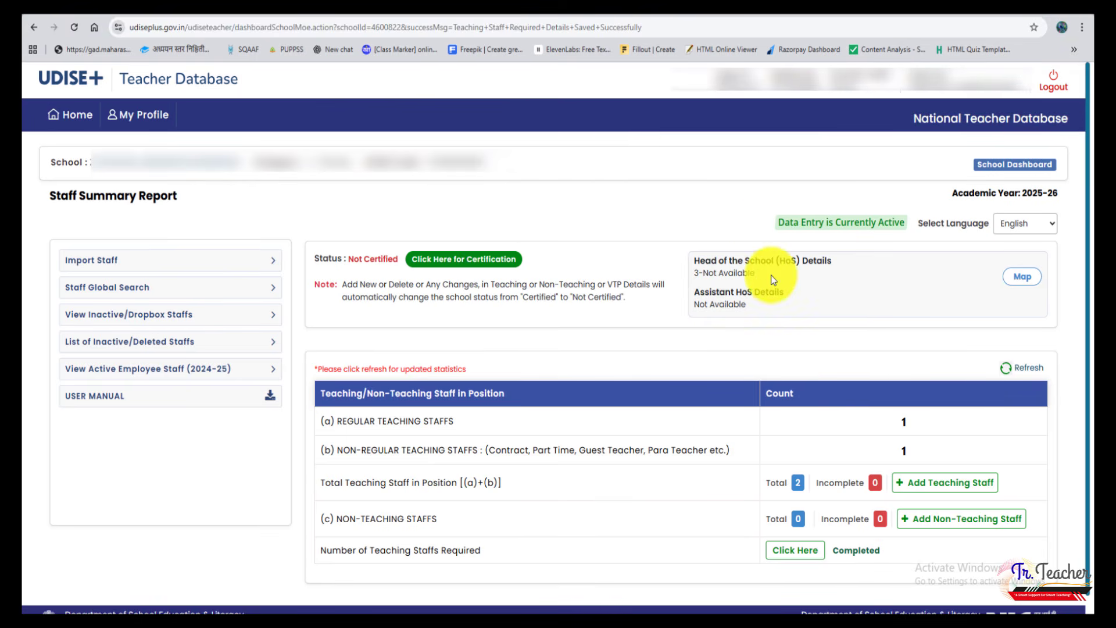
# Map the first listed staff member within the school as Head of the School and confirm the update
pyautogui.moveTo(704, 273); pyautogui.dragTo(758, 273)
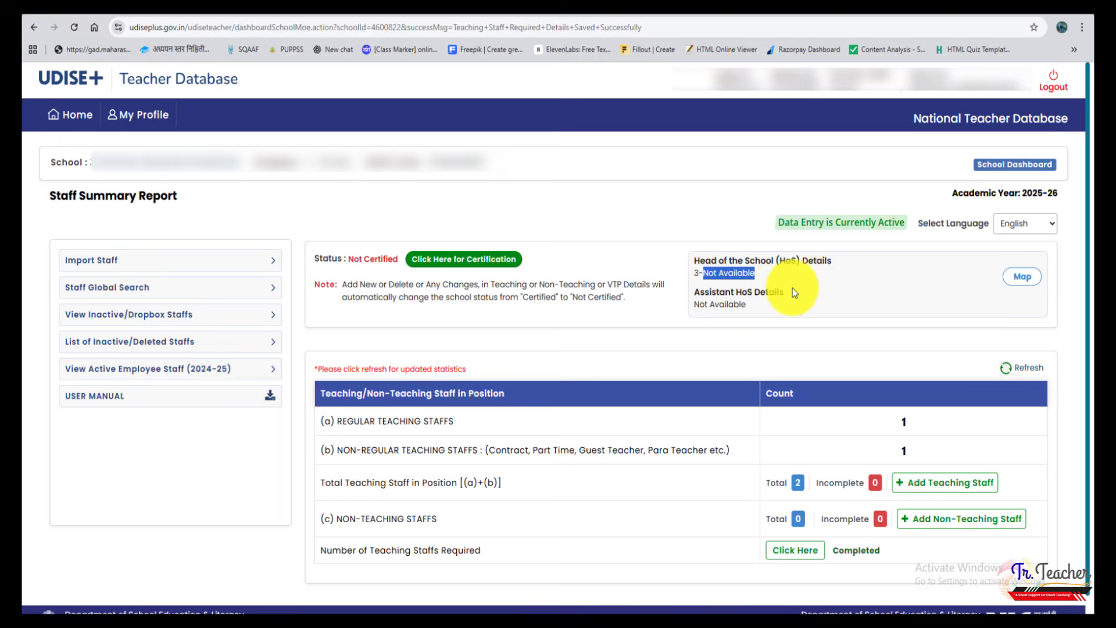
pyautogui.click(1022, 283)
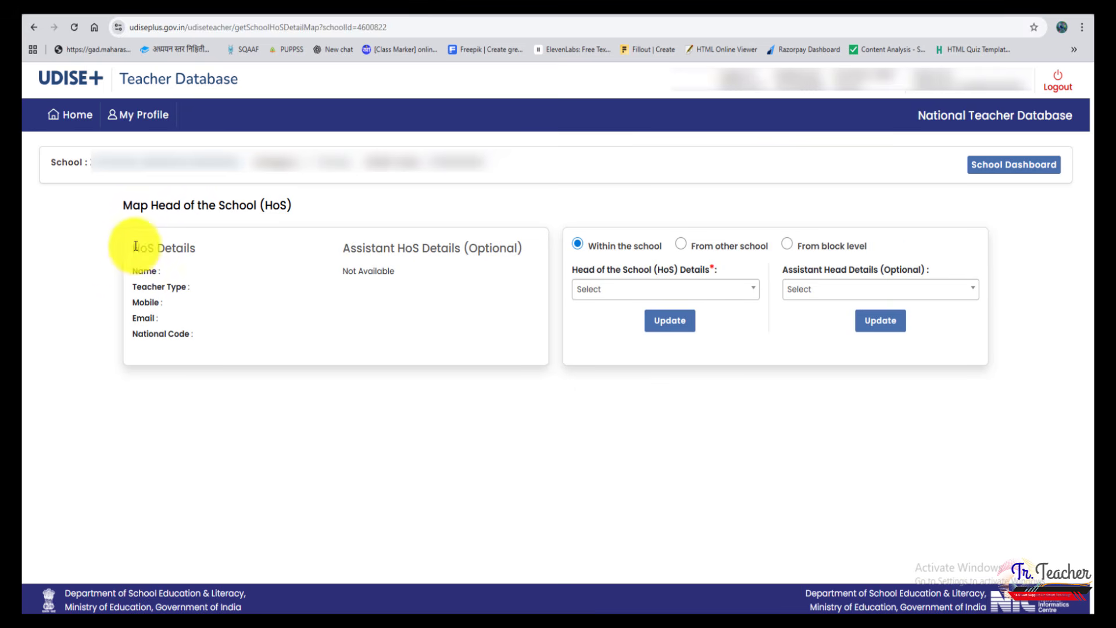
pyautogui.click(696, 291)
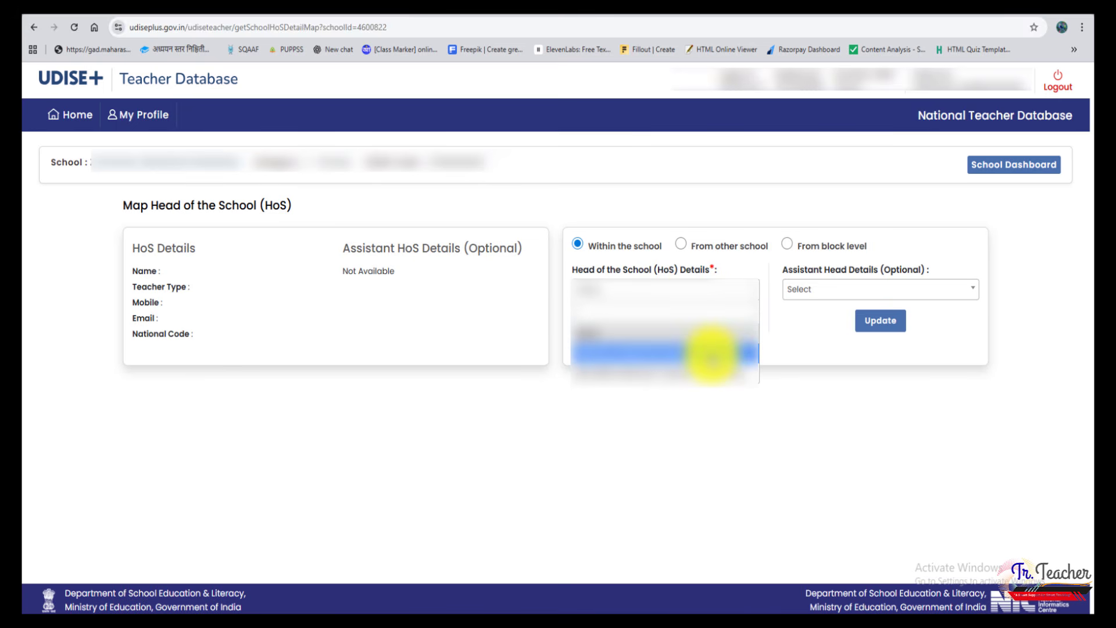
pyautogui.click(711, 353)
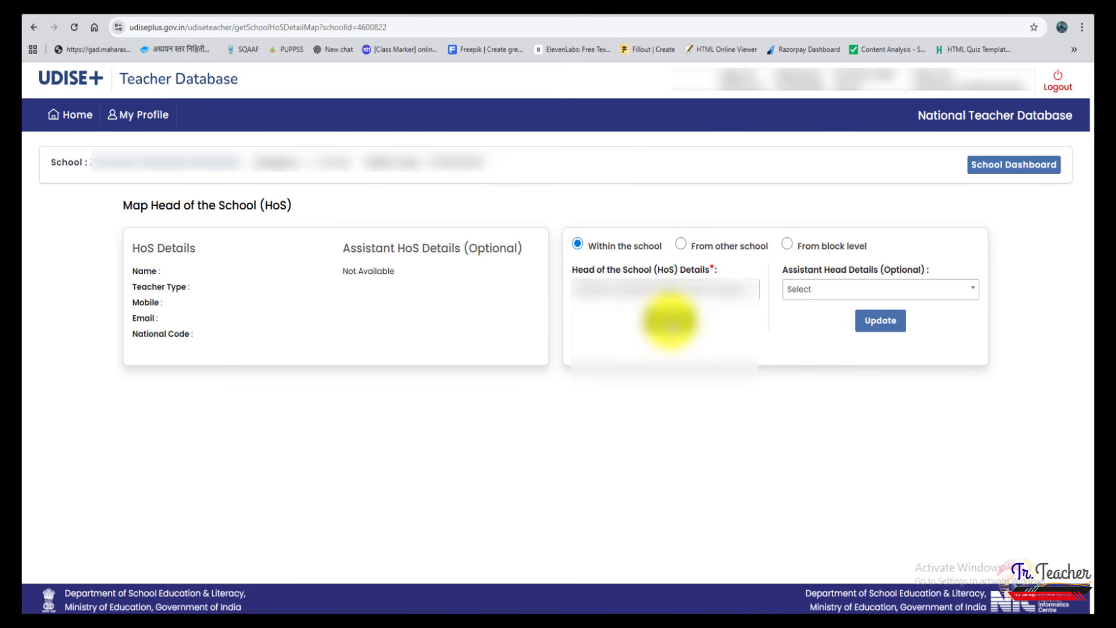
pyautogui.click(670, 322)
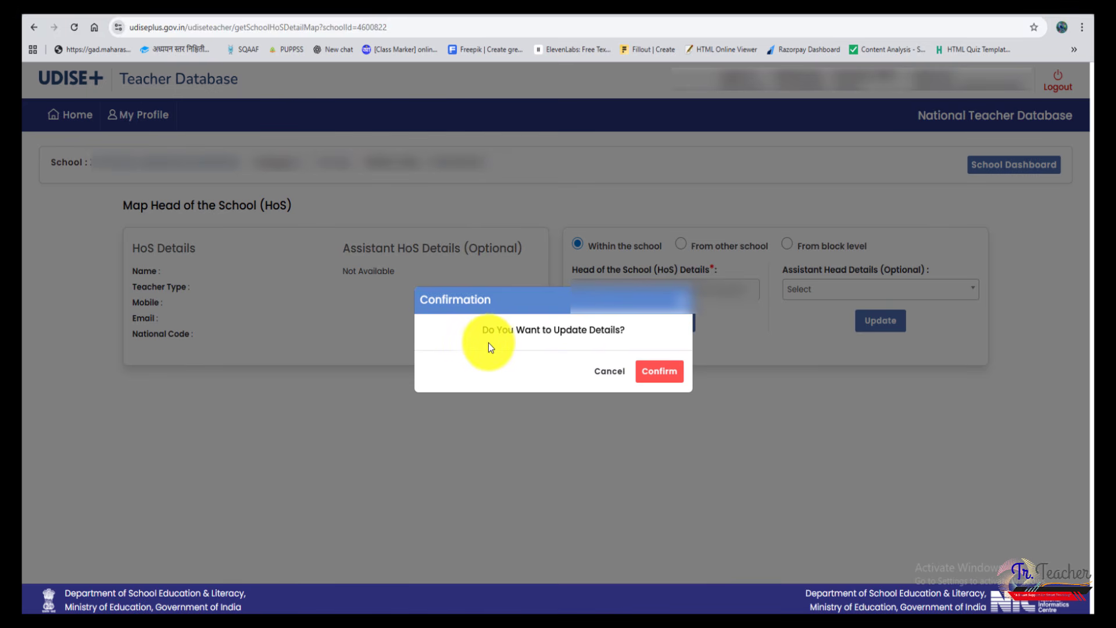
pyautogui.click(670, 377)
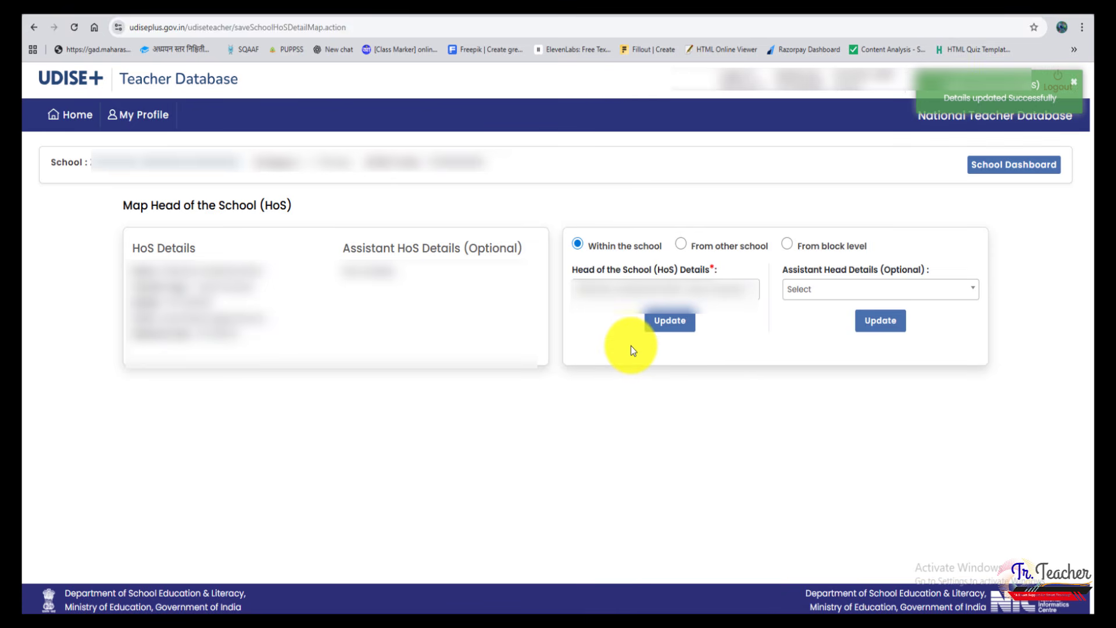
# Assign the second listed staff member as Assistant Head of the School and confirm the update
pyautogui.click(809, 294)
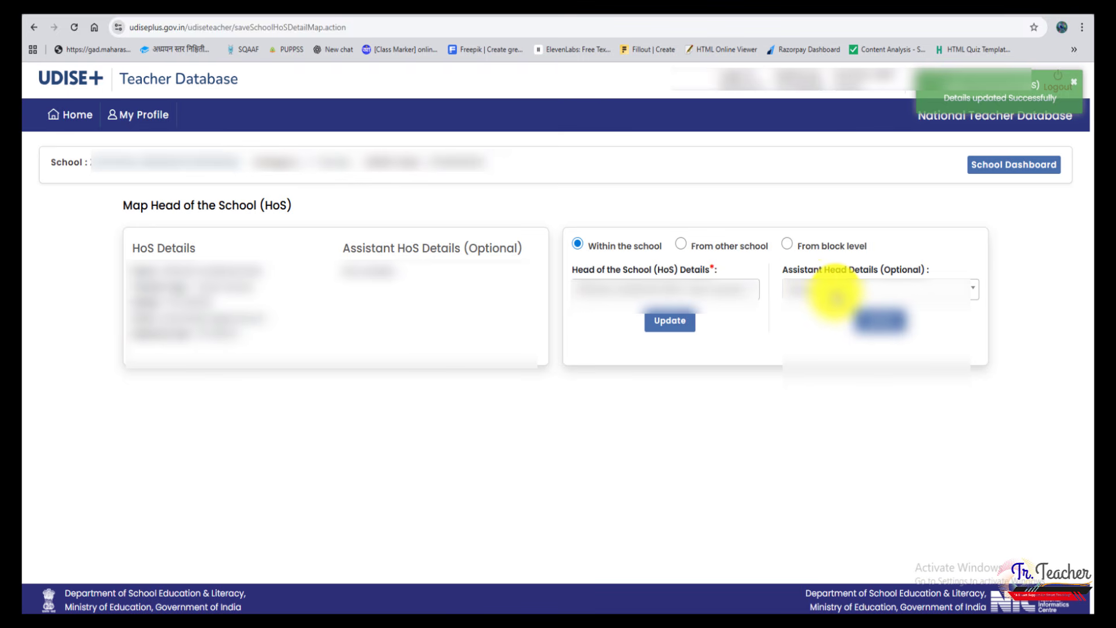
pyautogui.click(836, 297)
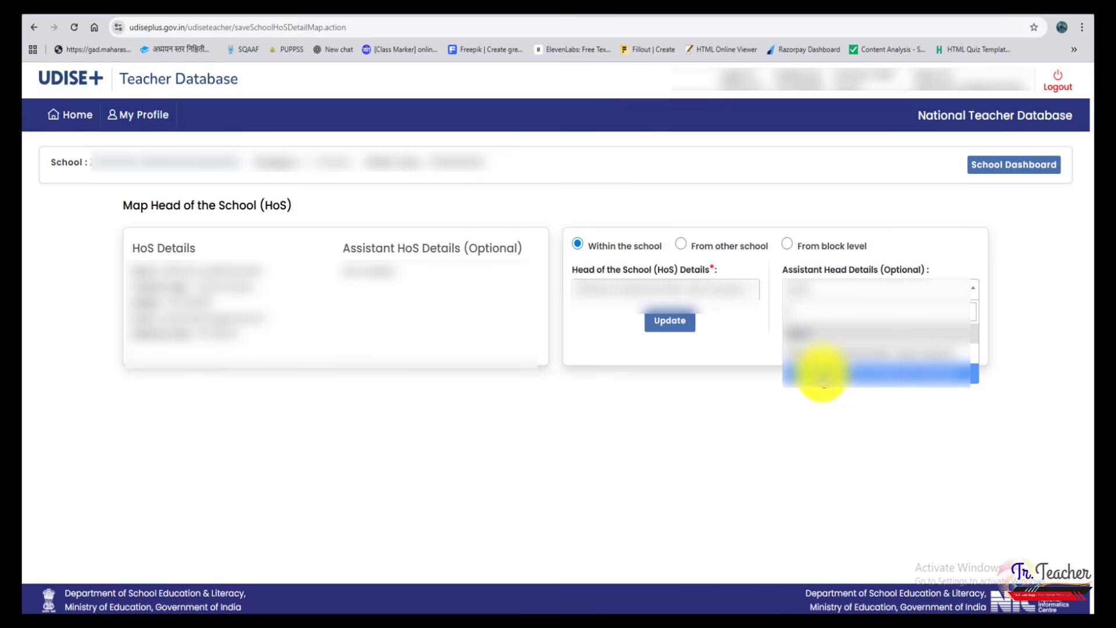
pyautogui.click(824, 377)
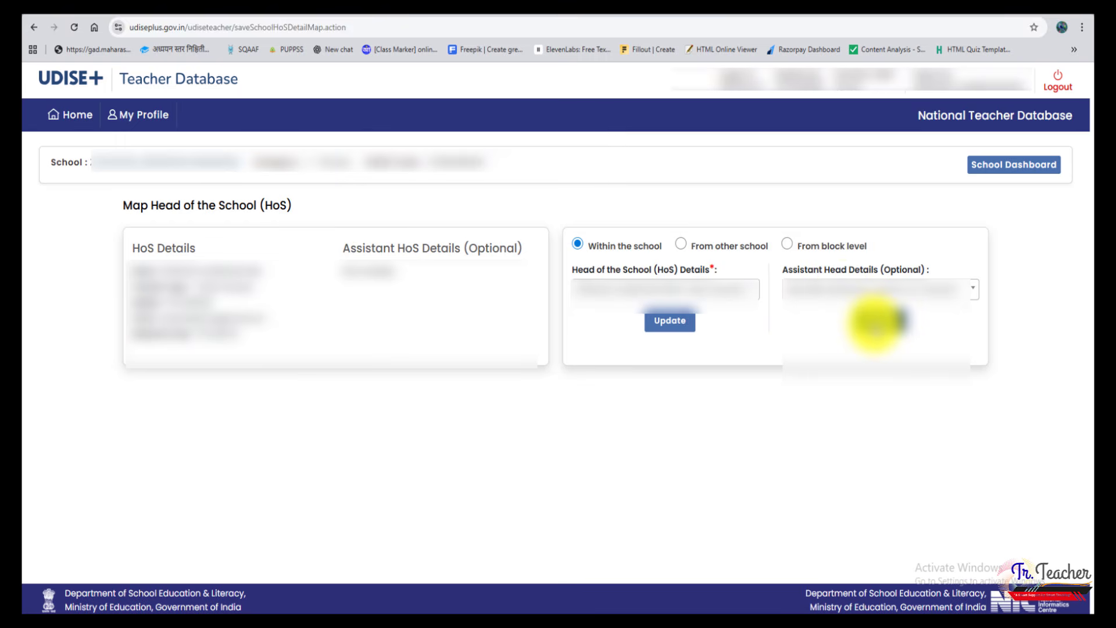
pyautogui.click(875, 321)
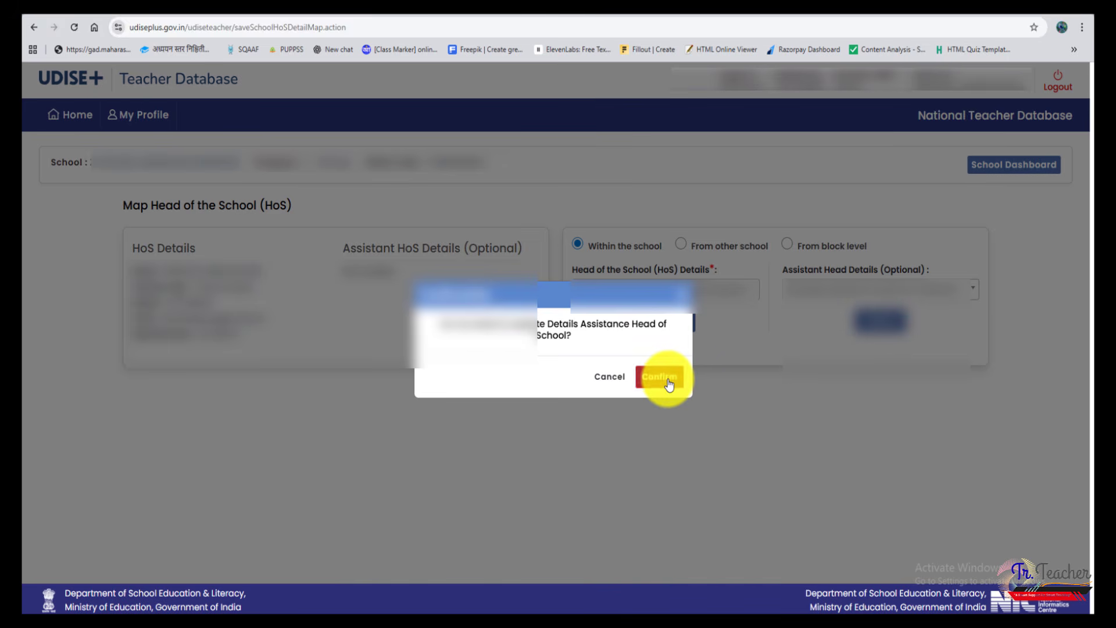
pyautogui.click(662, 376)
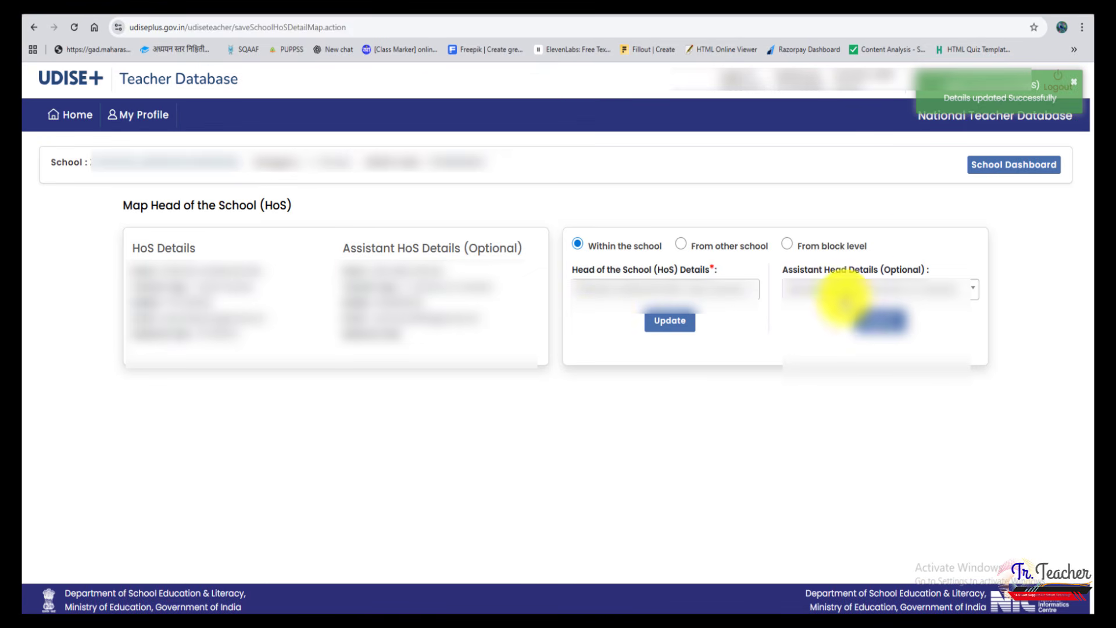
# Return to the school dashboard and open the school's staff certification form
pyautogui.click(1020, 176)
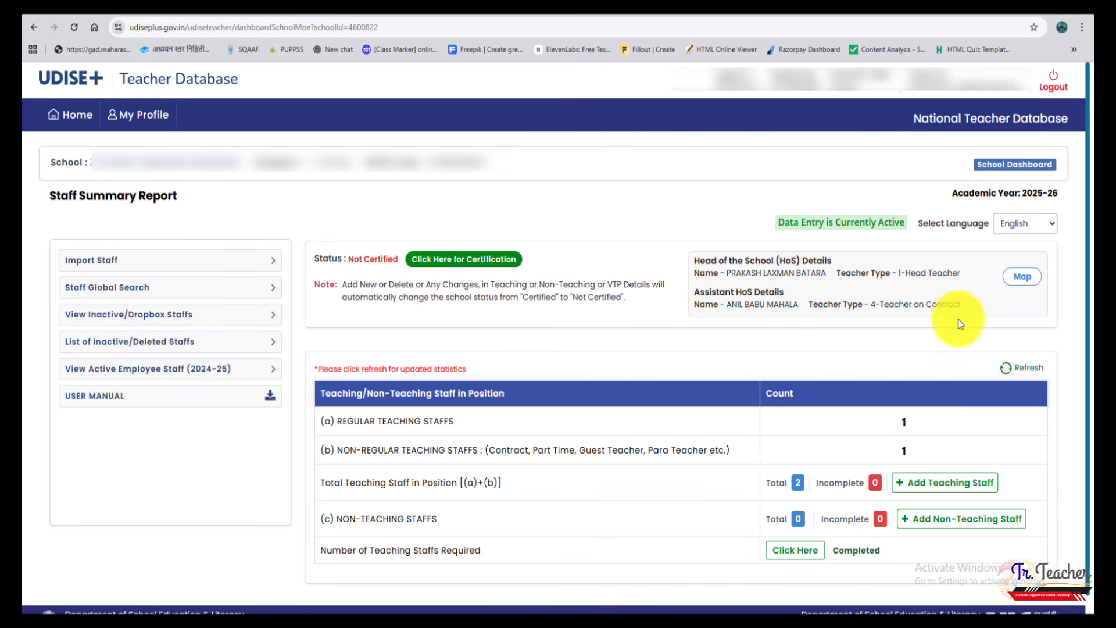
pyautogui.click(463, 262)
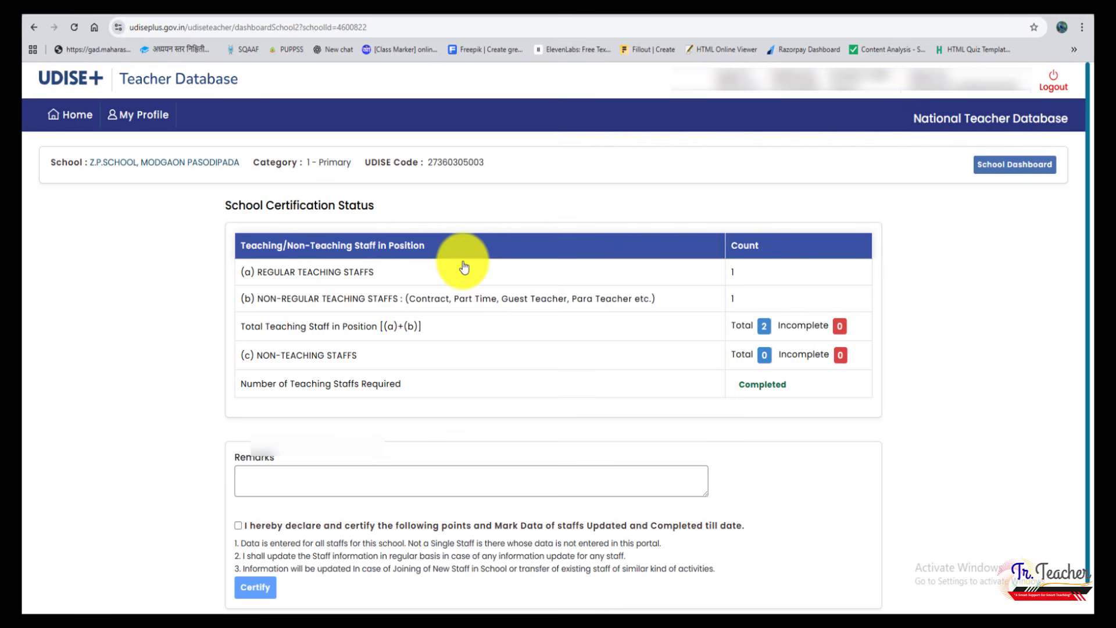
pyautogui.scroll(-1, 661, 291)
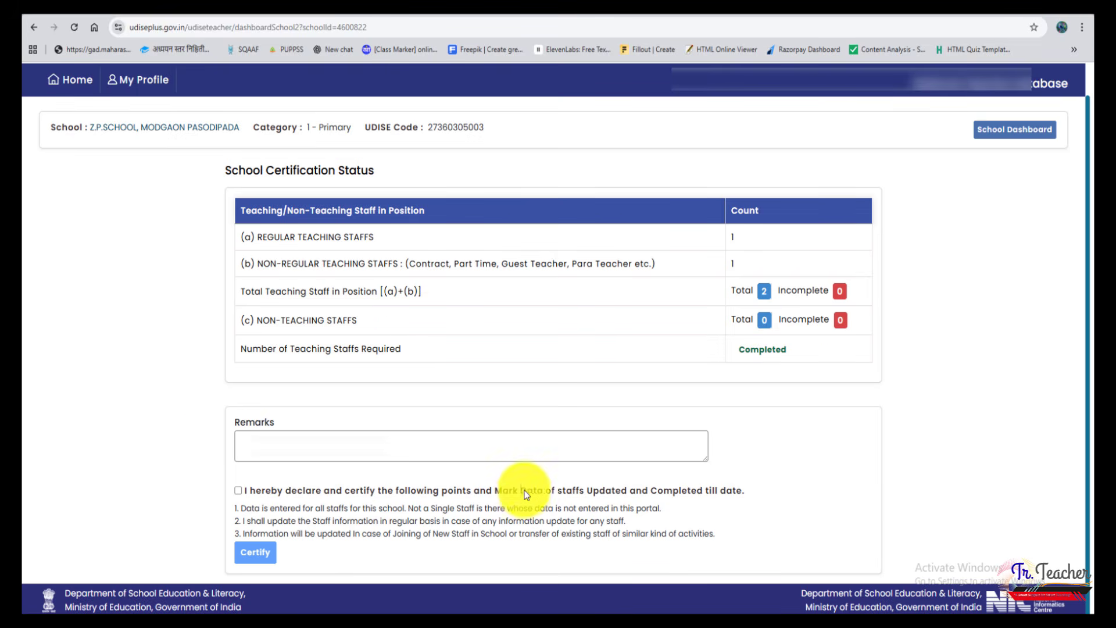
# Fill in the certification remarks with the Zp school's name and taluka, ending with the declaration's wording "Data of staffs Updated and Completed"
pyautogui.moveTo(521, 490); pyautogui.dragTo(621, 491)
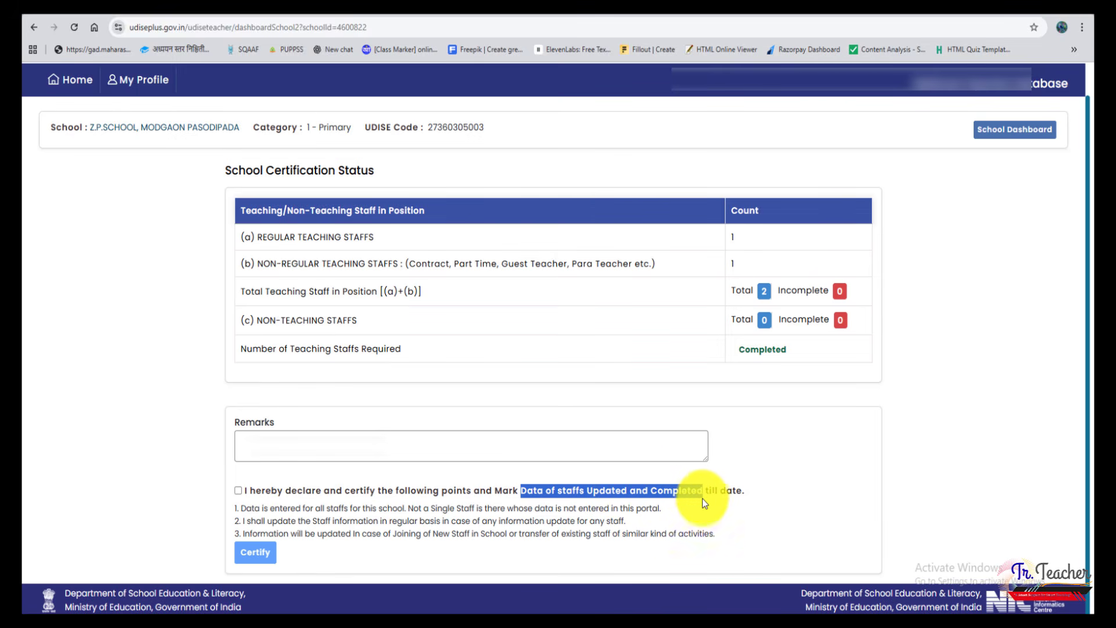
pyautogui.click(361, 442)
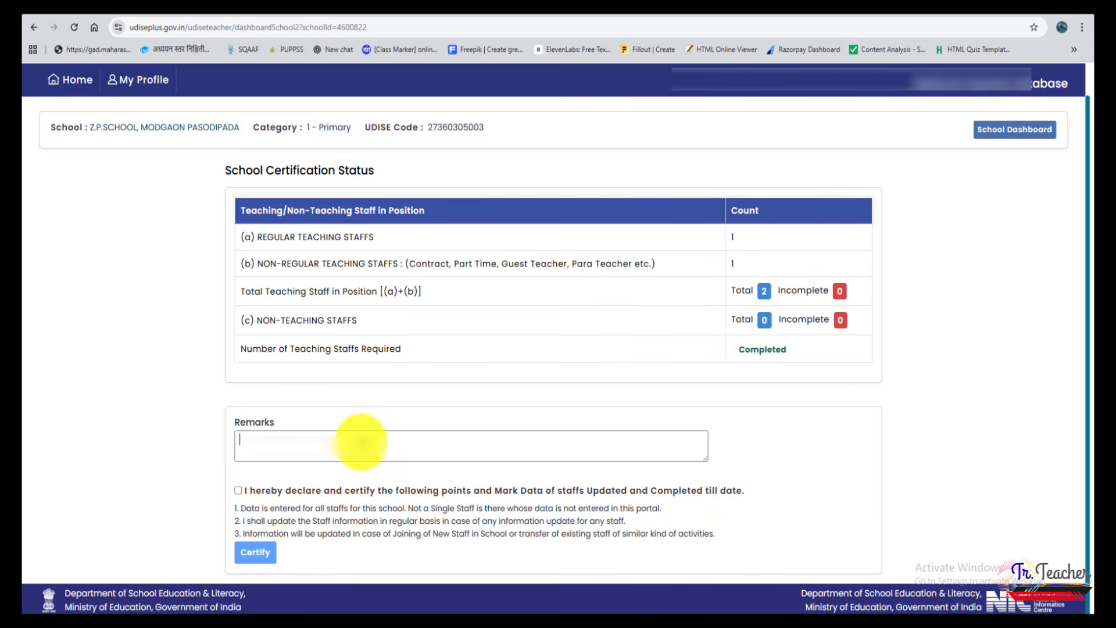
pyautogui.write('zp')
pyautogui.press('BackSpace')
pyautogui.press('BackSpace')
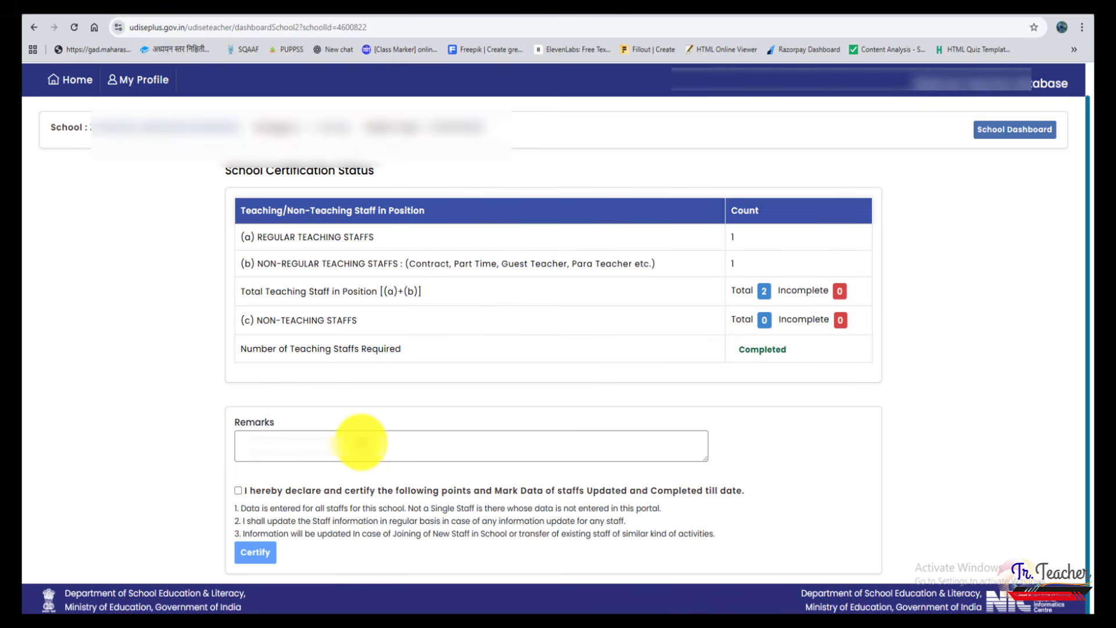
pyautogui.write('Zp School ...')
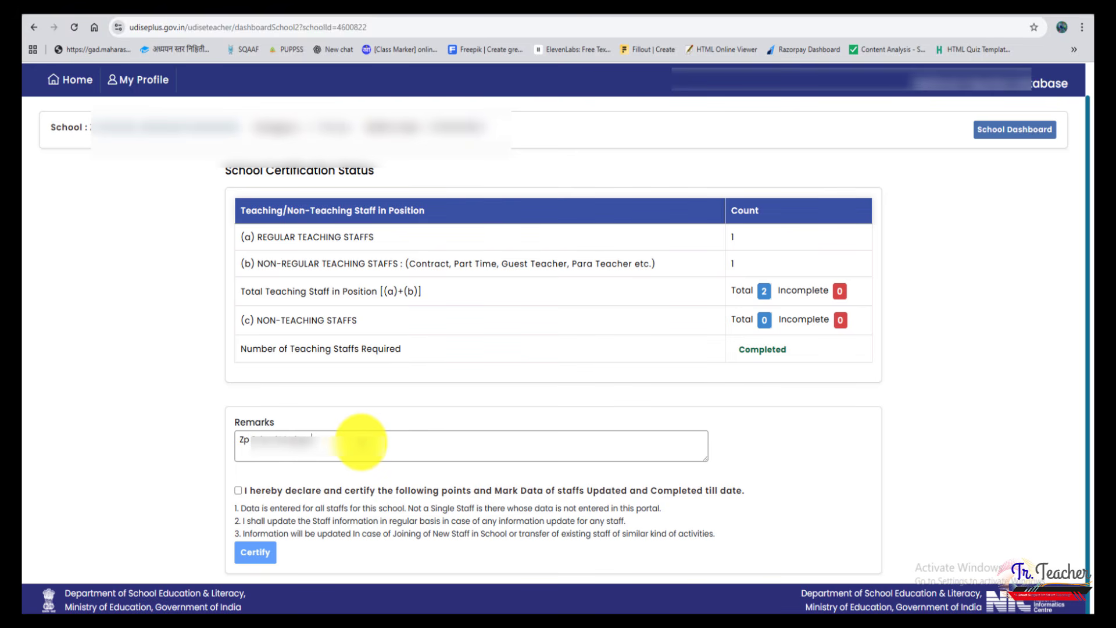
pyautogui.write('Ta')
pyautogui.press('BackSpace')
pyautogui.press('BackSpace')
pyautogui.write('Tal')
pyautogui.write('Data of staffs Updated and Completed')
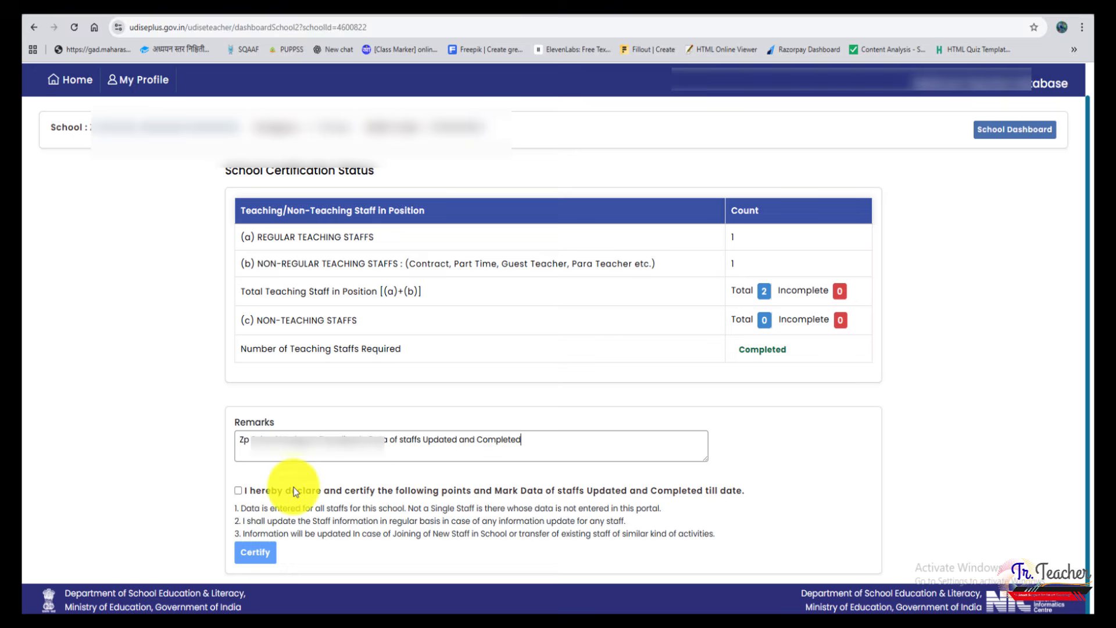
# Accept the declaration that staff data is updated and completed till date, then certify the school and confirm the certification
pyautogui.click(239, 490)
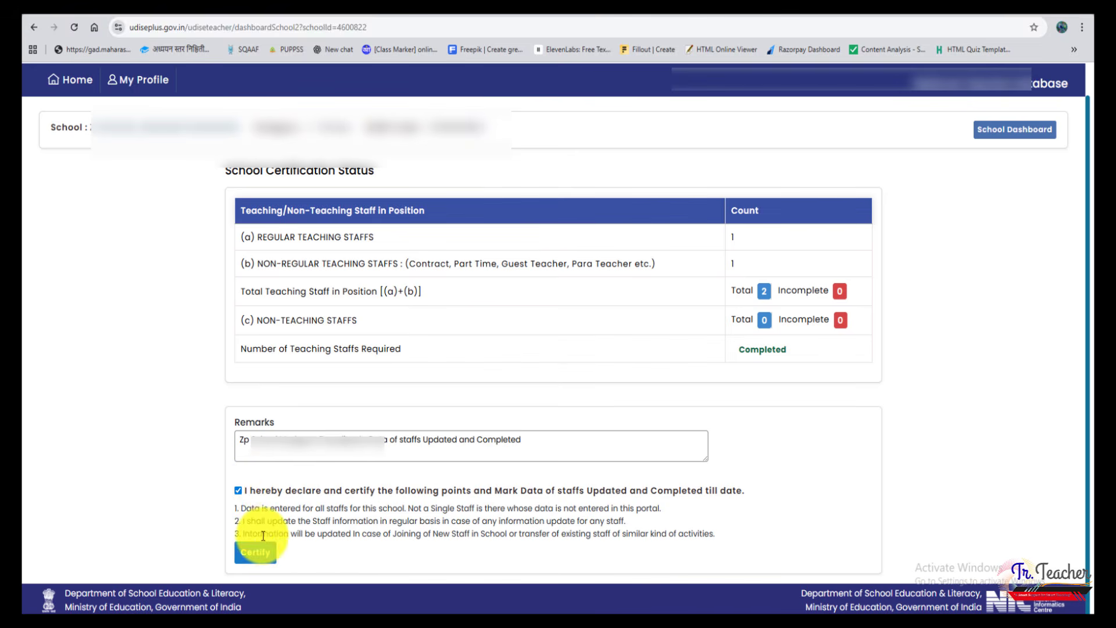
pyautogui.click(256, 555)
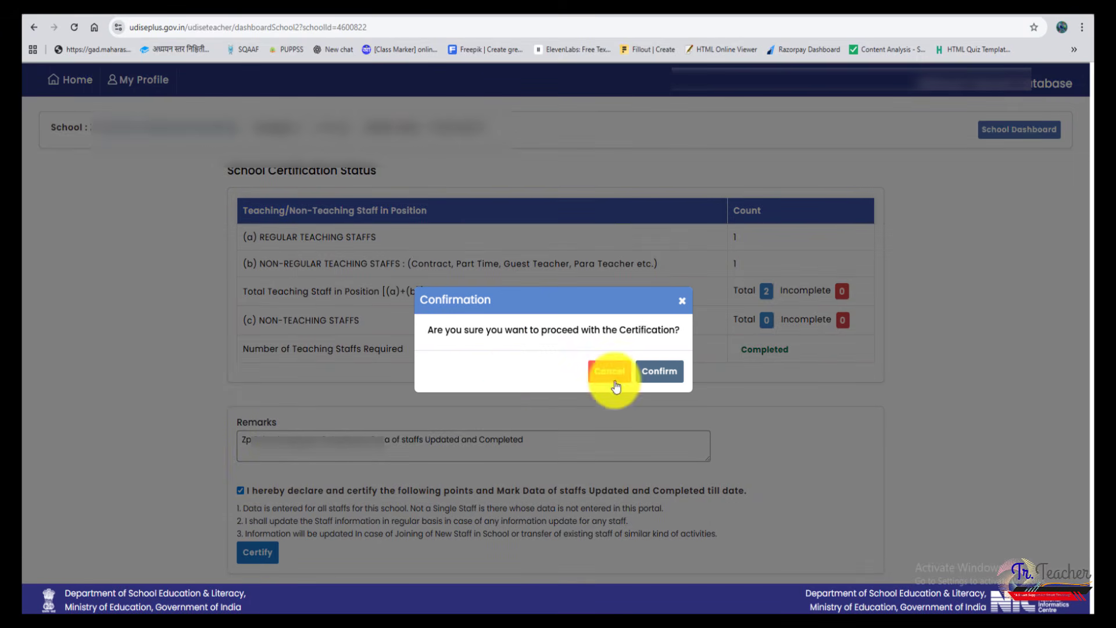
pyautogui.click(661, 372)
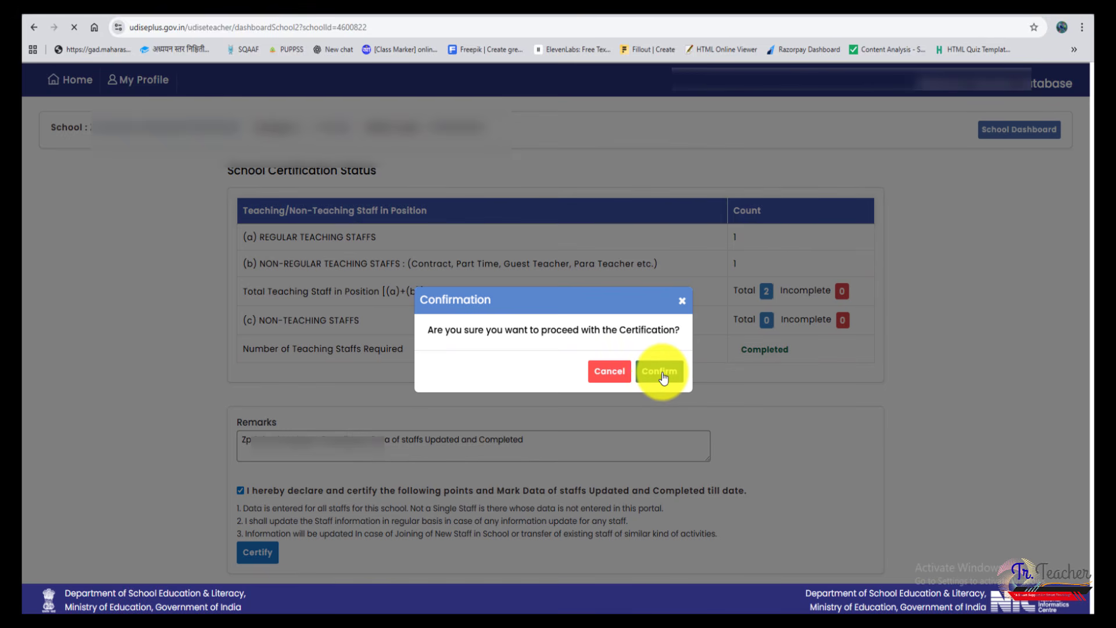